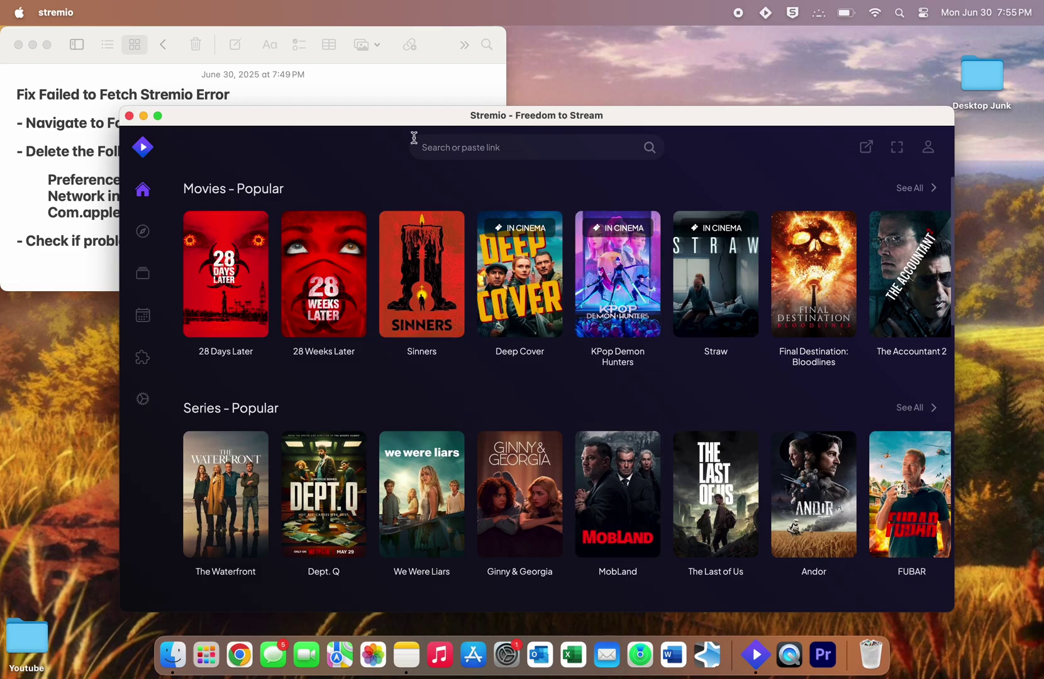
- Highlight the Stremio fix note's title, then open the Library folder via a Spotlight search for '/library'
{"action": "left_click", "coordinate": [367, 91]}
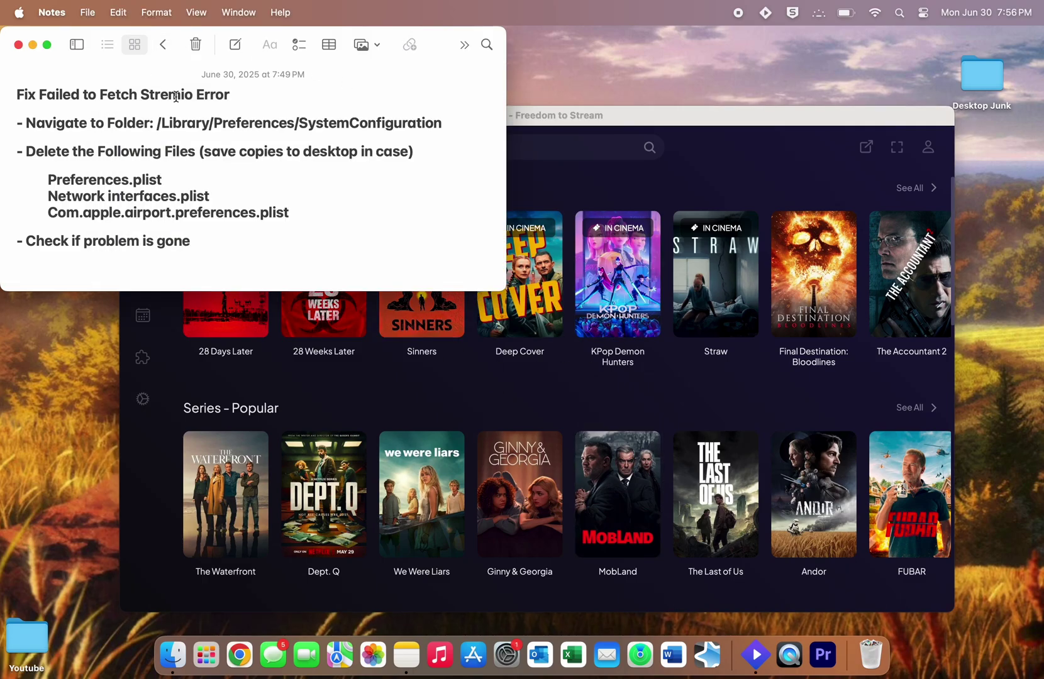
{"action": "left_click_drag", "start_coordinate": [231, 95], "coordinate": [1, 90]}
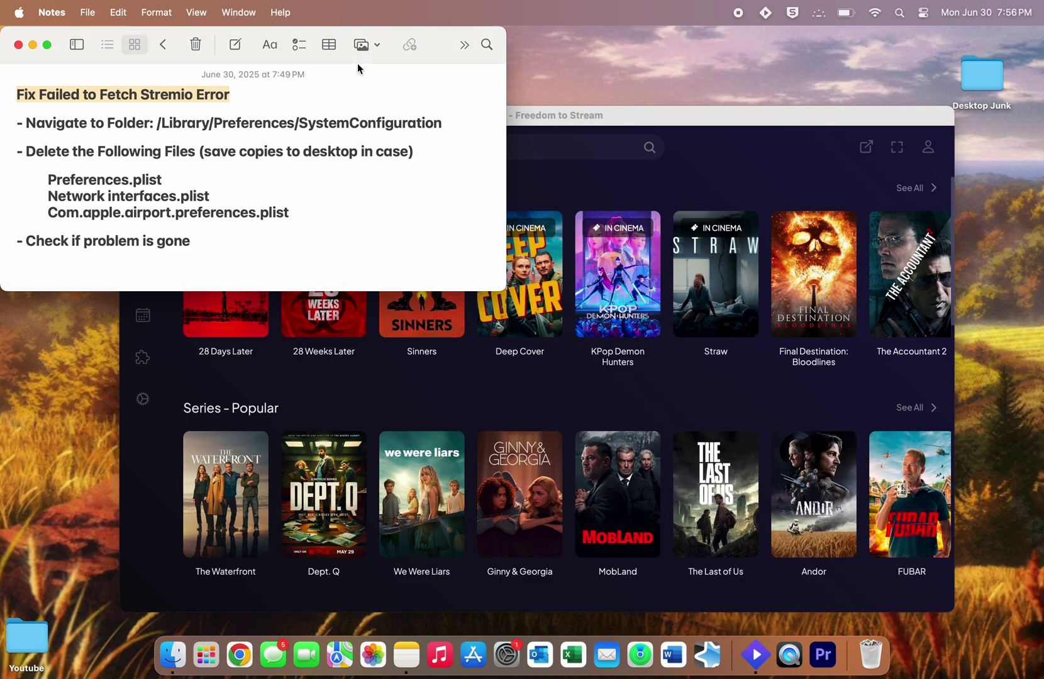
{"action": "key", "text": "super+space"}
{"action": "type", "text": "/"}
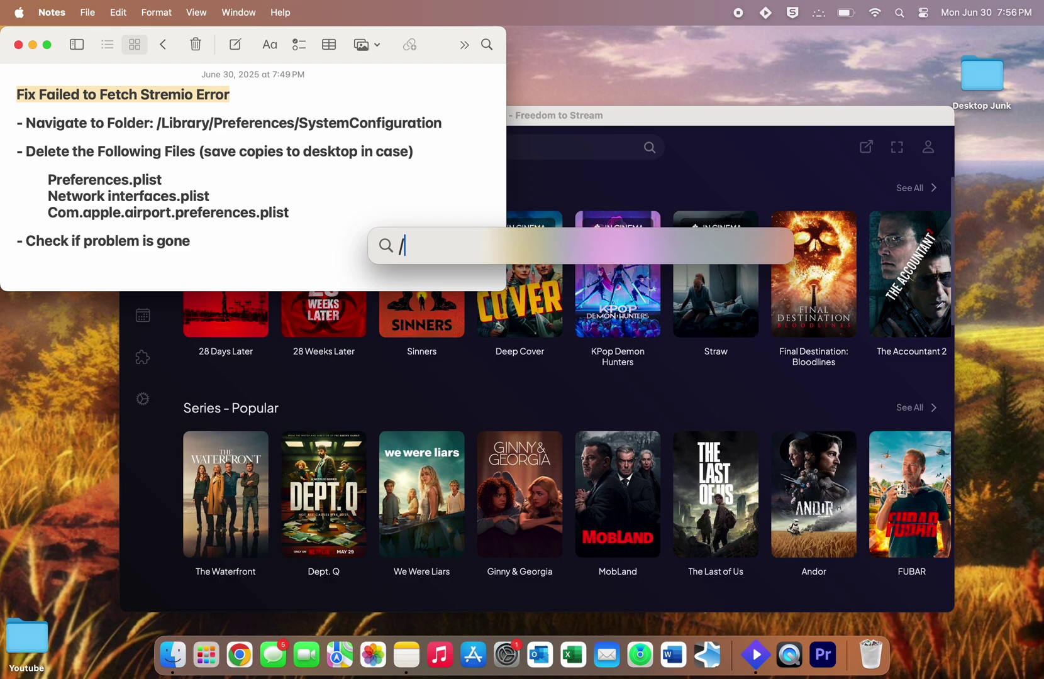
{"action": "type", "text": "library"}
{"action": "left_click", "coordinate": [444, 423]}
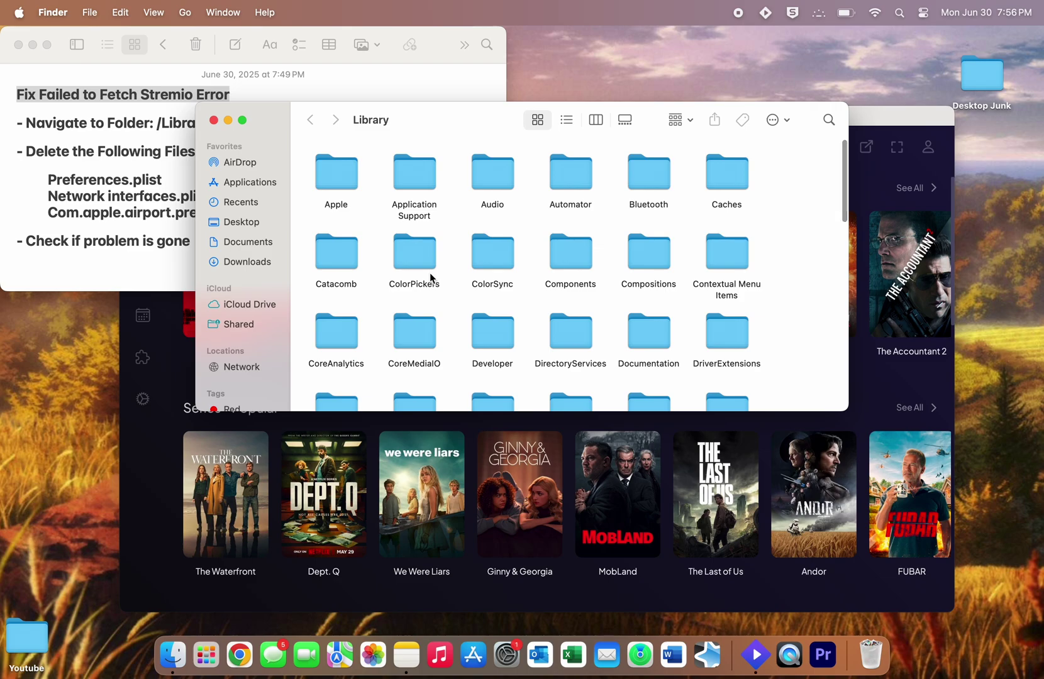
{"action": "scroll", "coordinate": [429, 279], "scroll_direction": "down", "scroll_amount": 3}
{"action": "scroll", "coordinate": [429, 279], "scroll_direction": "down", "scroll_amount": 3}
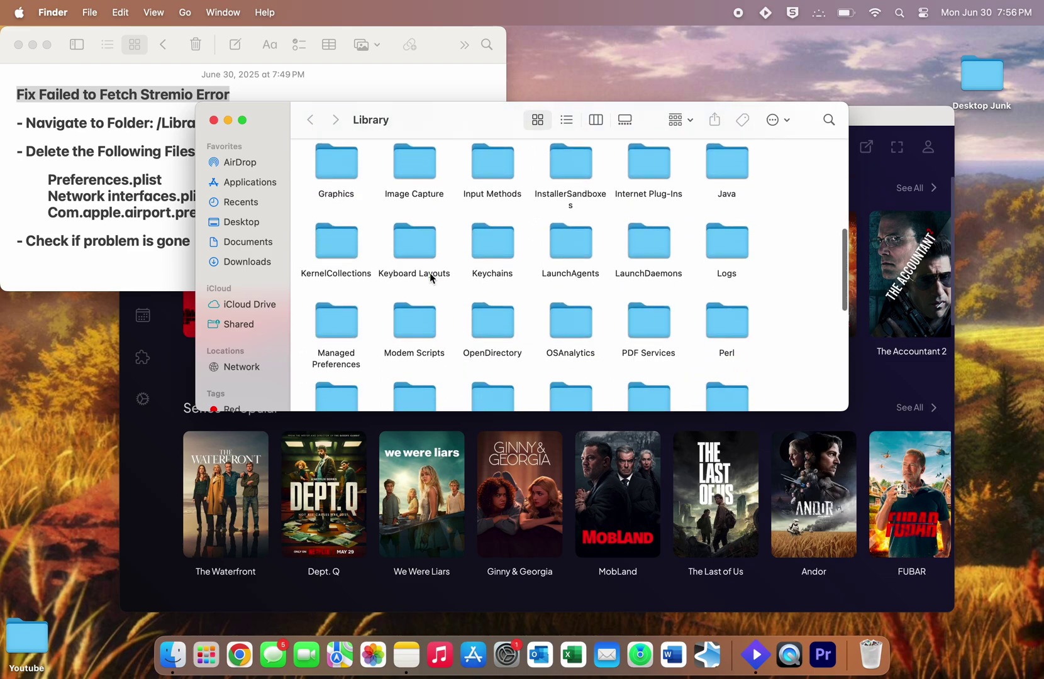
{"action": "scroll", "coordinate": [430, 278], "scroll_direction": "down", "scroll_amount": 2}
{"action": "scroll", "coordinate": [430, 278], "scroll_direction": "down", "scroll_amount": 3}
{"action": "scroll", "coordinate": [430, 278], "scroll_direction": "up", "scroll_amount": 1}
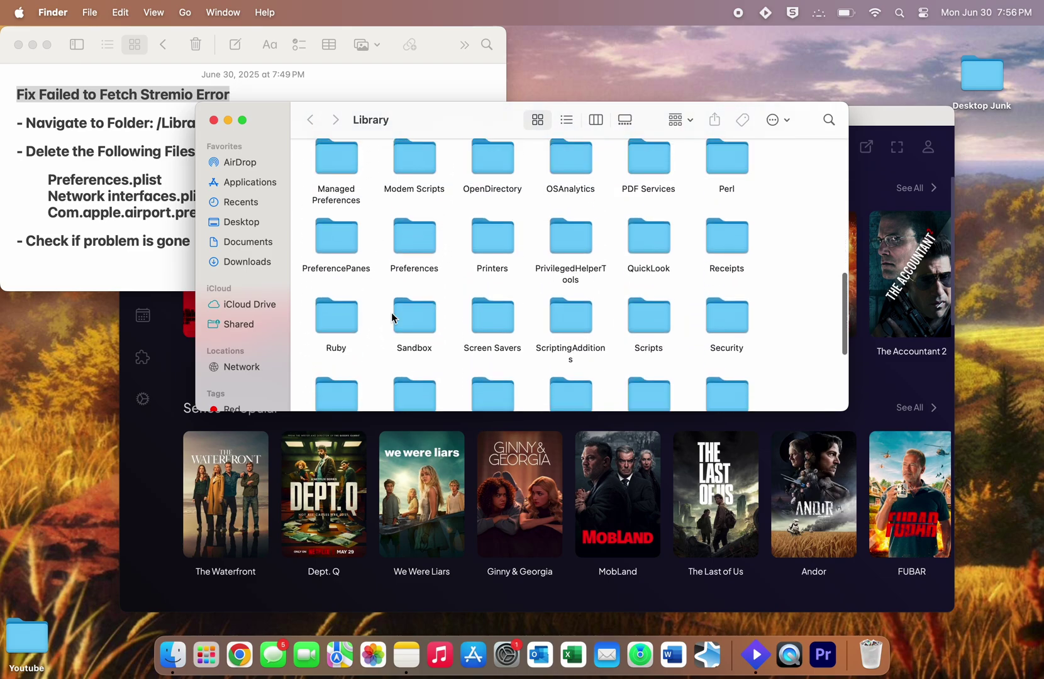
- Open Preferences, then SystemConfiguration, and move the Finder window lower right
{"action": "double_click", "coordinate": [416, 237]}
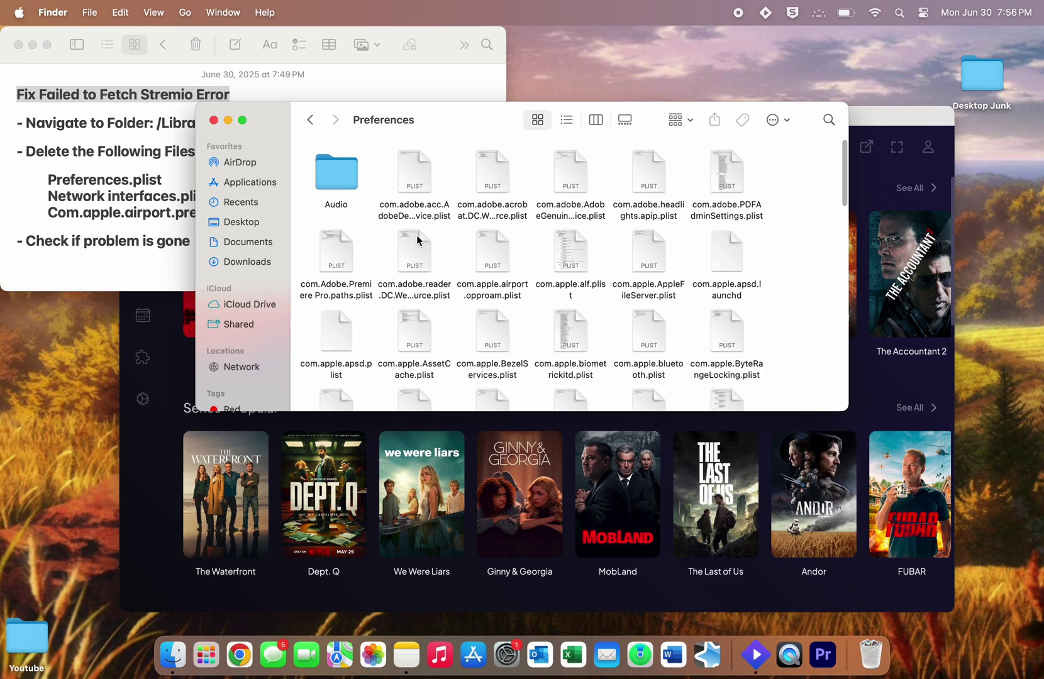
{"action": "scroll", "coordinate": [779, 249], "scroll_direction": "down", "scroll_amount": 3}
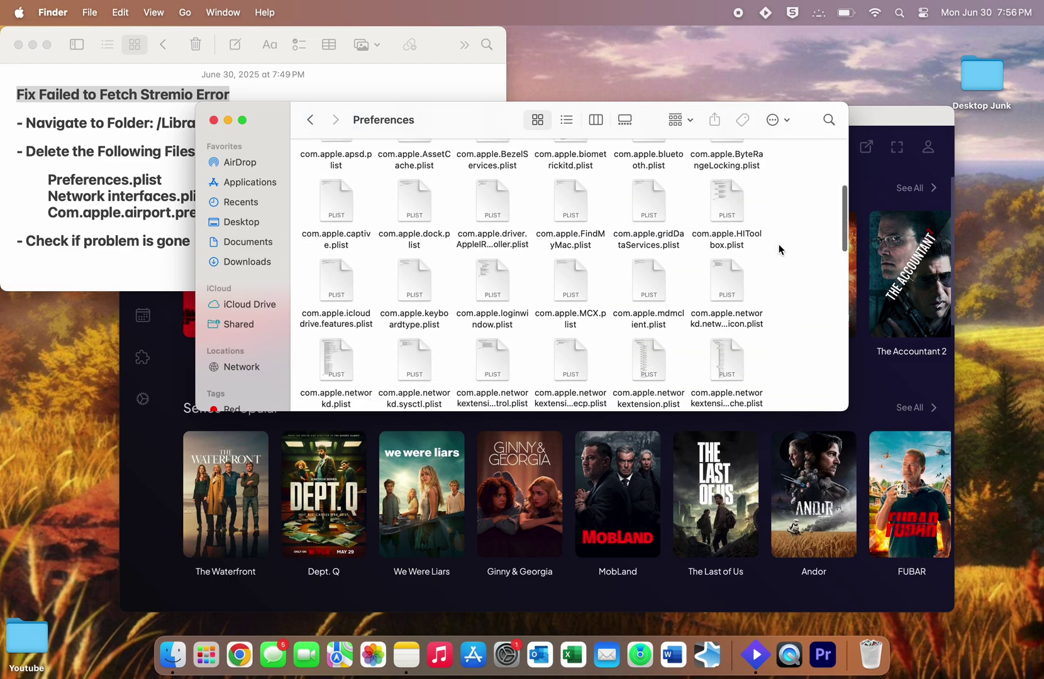
{"action": "scroll", "coordinate": [779, 249], "scroll_direction": "down", "scroll_amount": 5}
{"action": "scroll", "coordinate": [779, 249], "scroll_direction": "down", "scroll_amount": 5}
{"action": "scroll", "coordinate": [779, 249], "scroll_direction": "down", "scroll_amount": 5}
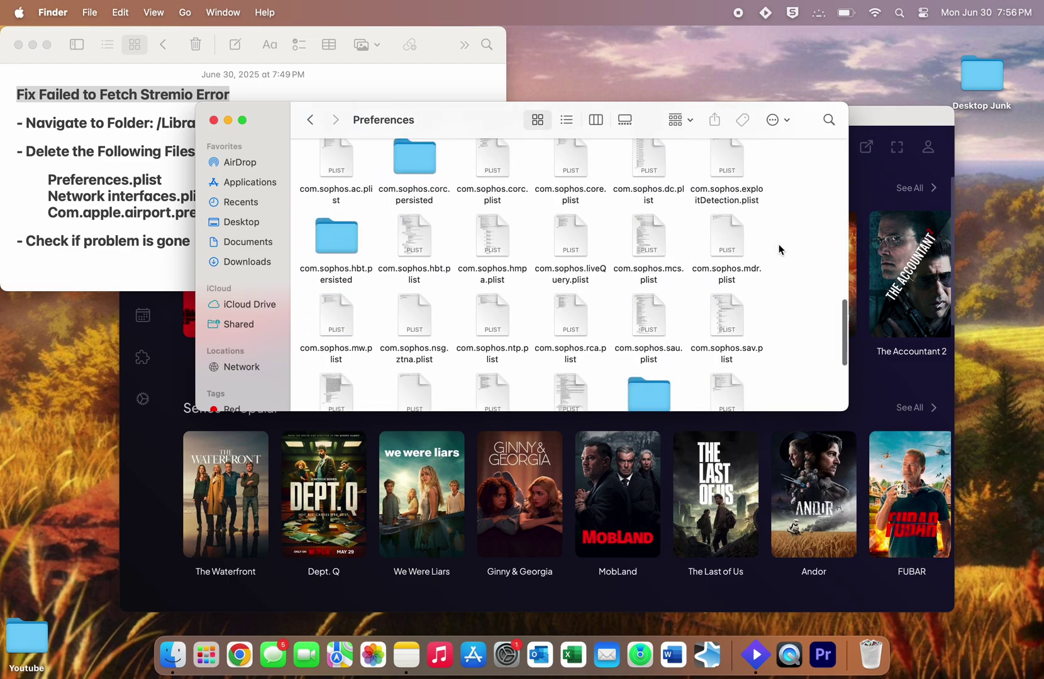
{"action": "scroll", "coordinate": [779, 249], "scroll_direction": "down", "scroll_amount": 5}
{"action": "scroll", "coordinate": [779, 249], "scroll_direction": "down", "scroll_amount": 2}
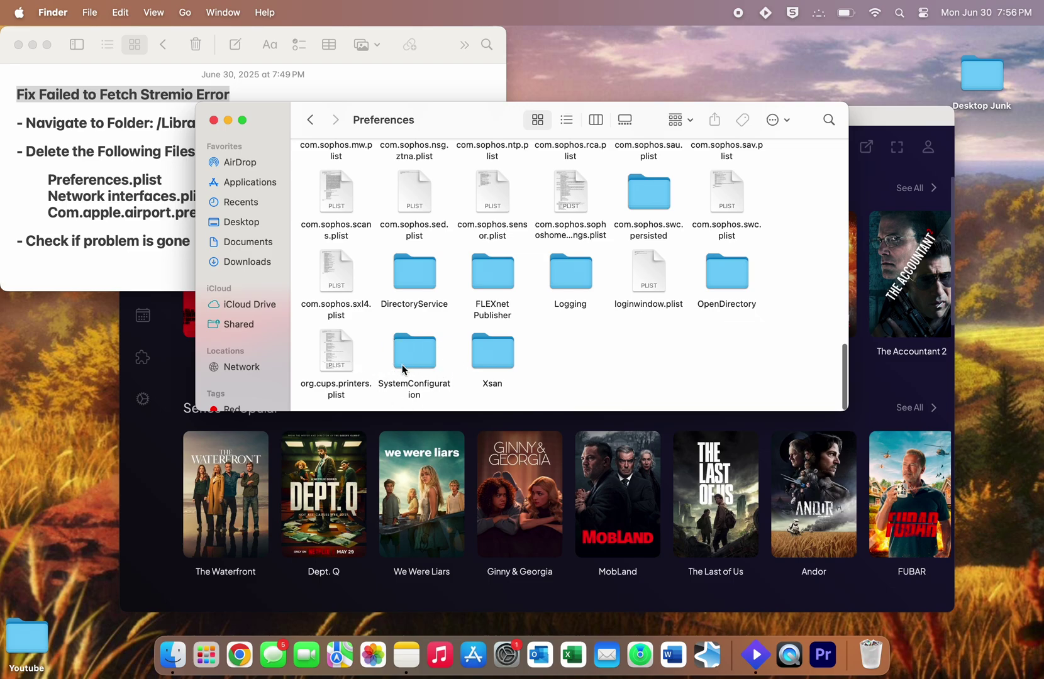
{"action": "double_click", "coordinate": [424, 362]}
{"action": "mouse_move", "coordinate": [482, 117]}
{"action": "left_mouse_down"}
{"action": "mouse_move", "coordinate": [606, 180]}
{"action": "mouse_move", "coordinate": [586, 186]}
{"action": "left_mouse_up"}
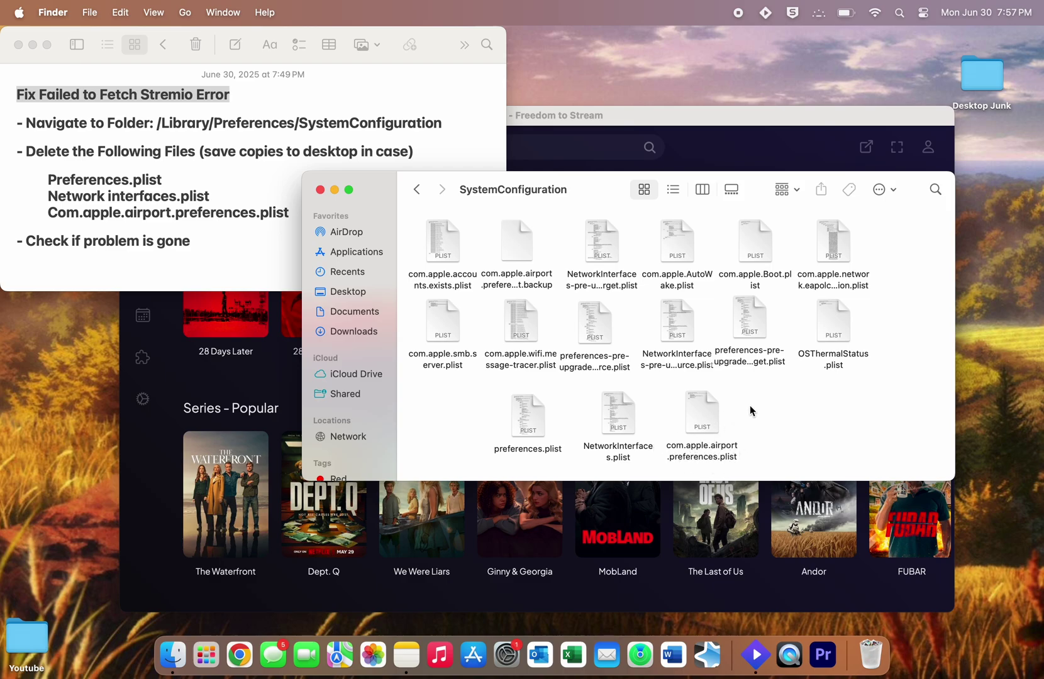
- Copy the three network plist files to the desktop, verify them, and drag the originals toward the Trash
{"action": "left_click_drag", "start_coordinate": [763, 410], "coordinate": [495, 413]}
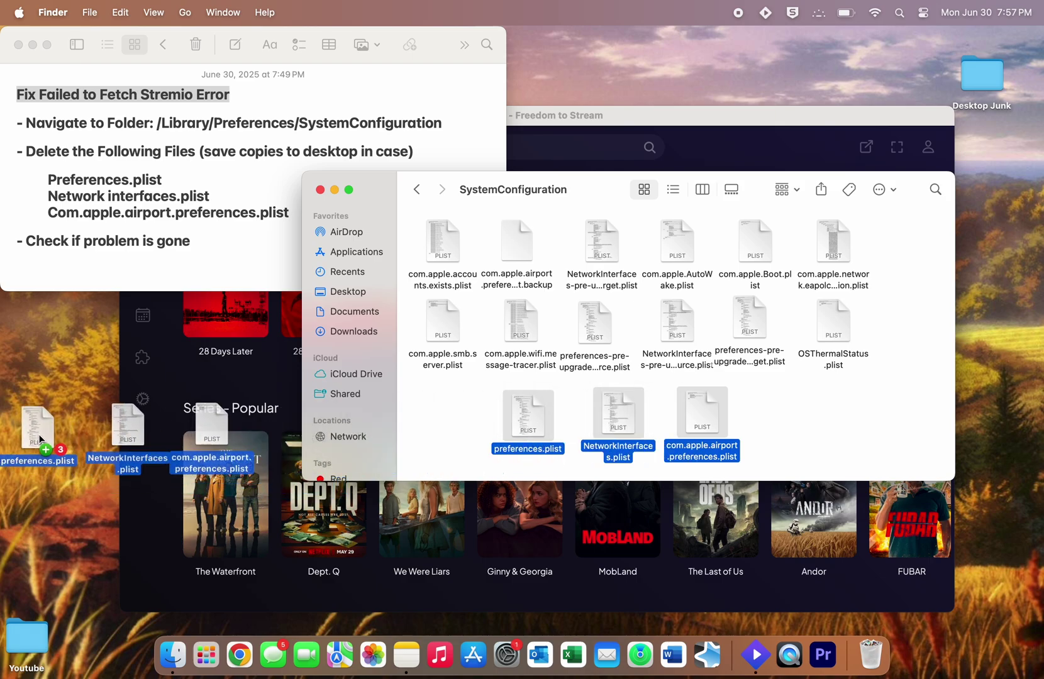
{"action": "left_click_drag", "start_coordinate": [530, 428], "coordinate": [39, 436]}
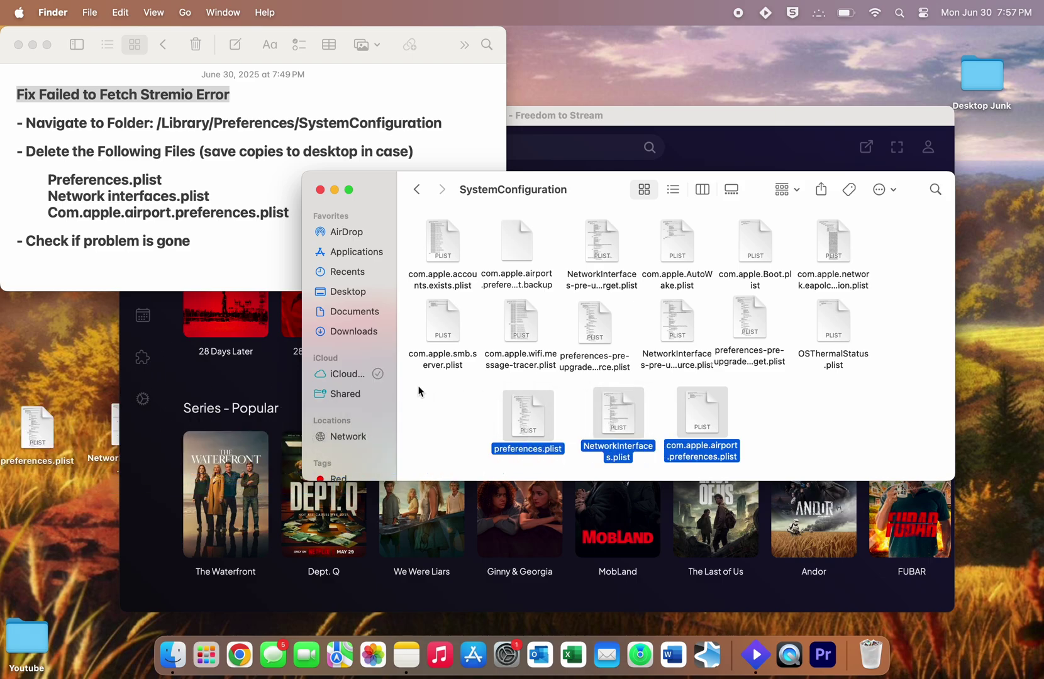
{"action": "key", "text": "ctrl+Right"}
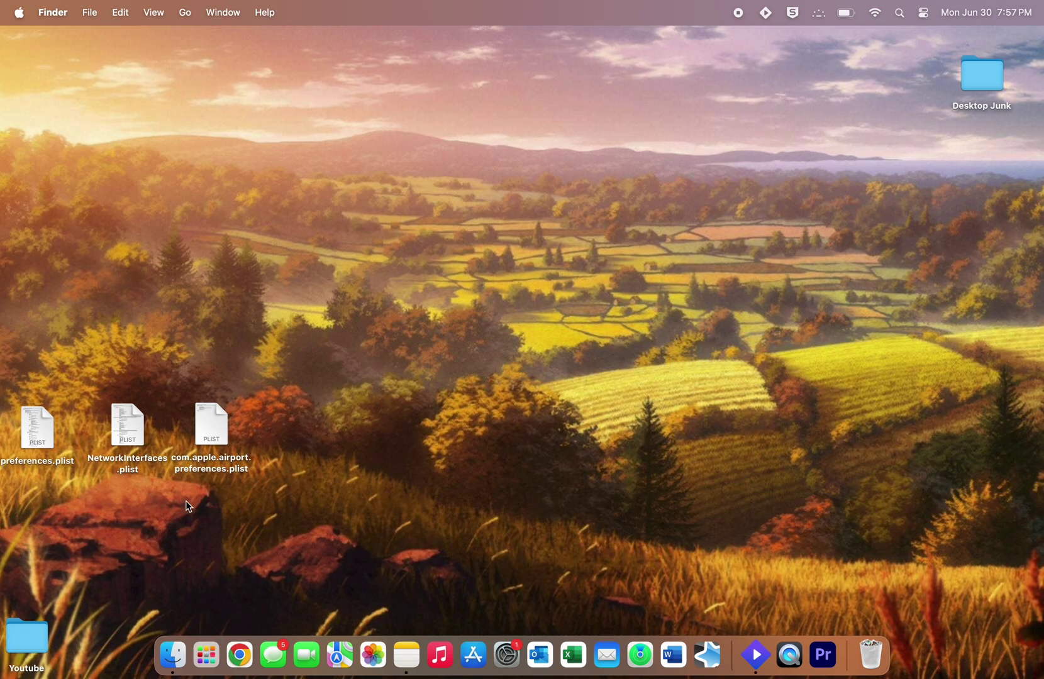
{"action": "key", "text": "ctrl+Left"}
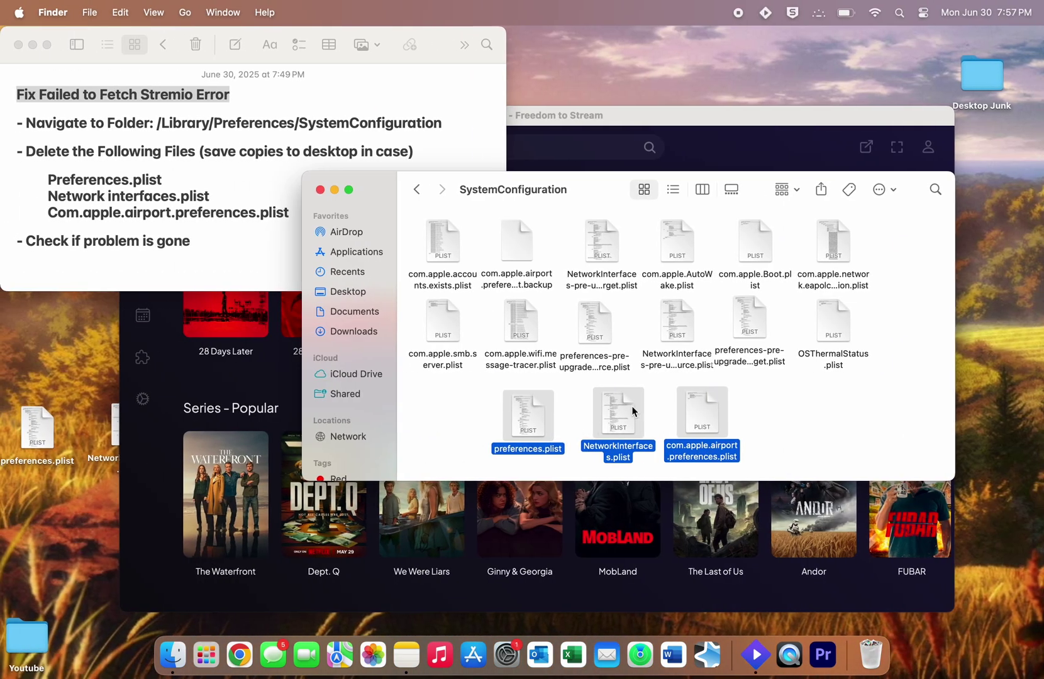
{"action": "left_click_drag", "start_coordinate": [632, 408], "coordinate": [875, 655]}
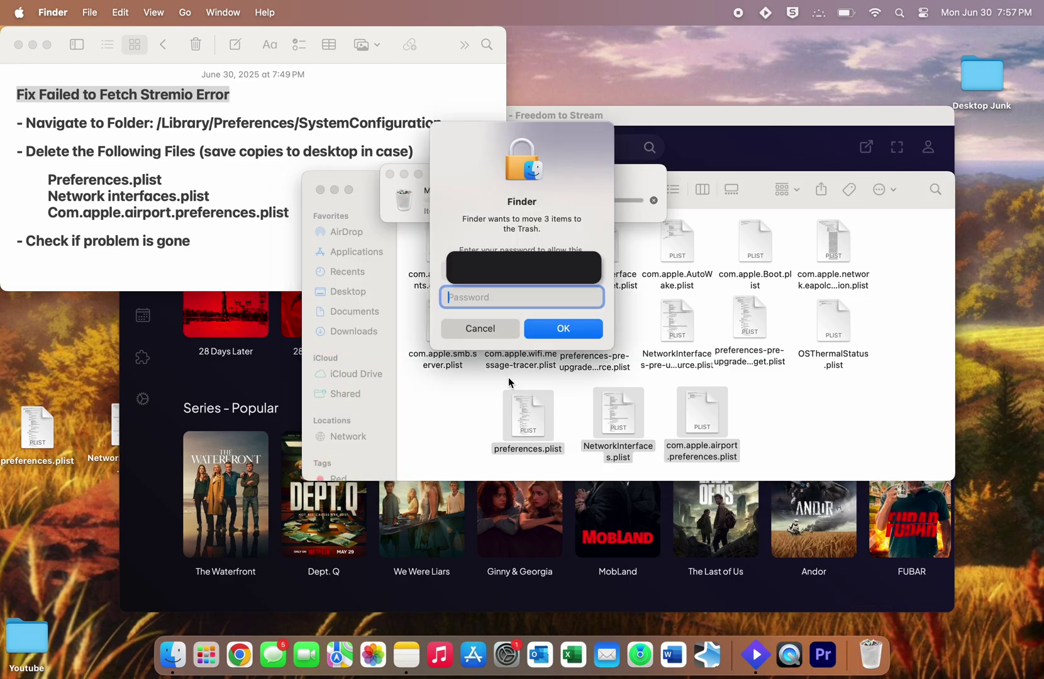
{"action": "type", "text": "*****"}
- Authorise trashing preferences.plist, NetworkInterfaces.plist and com.apple.airport.preferences.plist with the admin password
{"action": "left_click", "coordinate": [556, 326]}
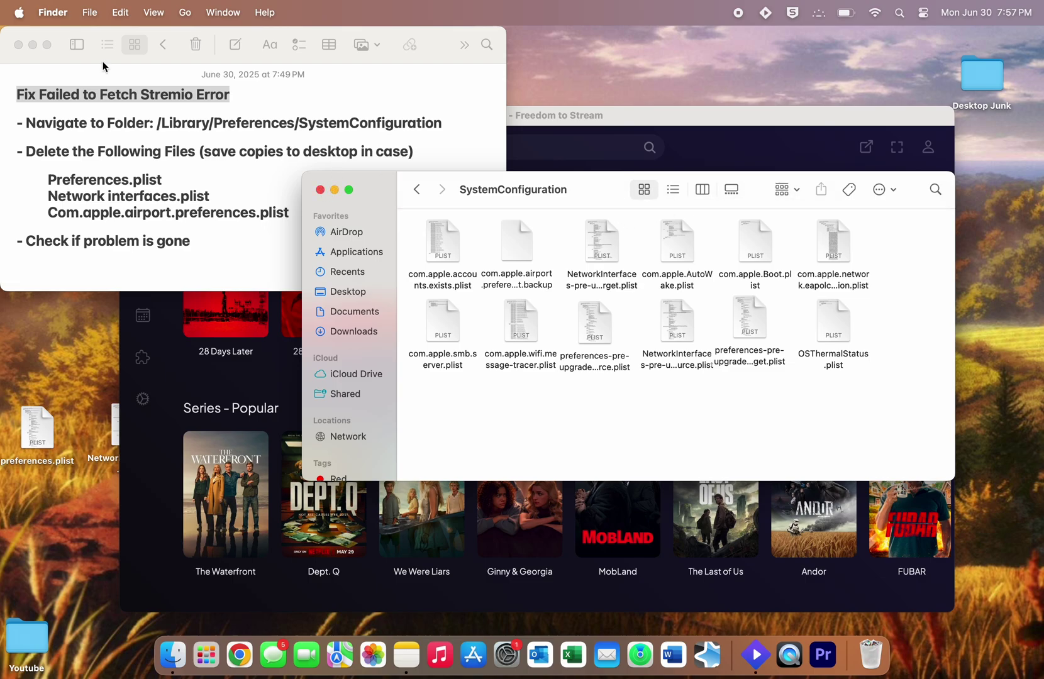
- Choose Restart… from the Apple menu
{"action": "left_click", "coordinate": [18, 12]}
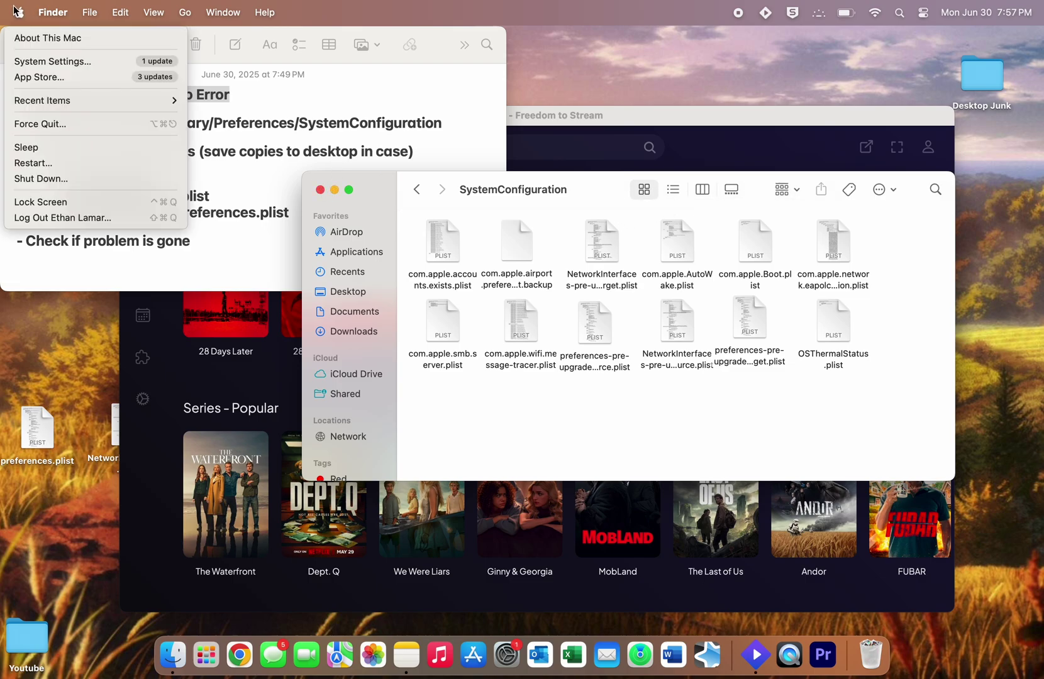
{"action": "left_click", "coordinate": [36, 168]}
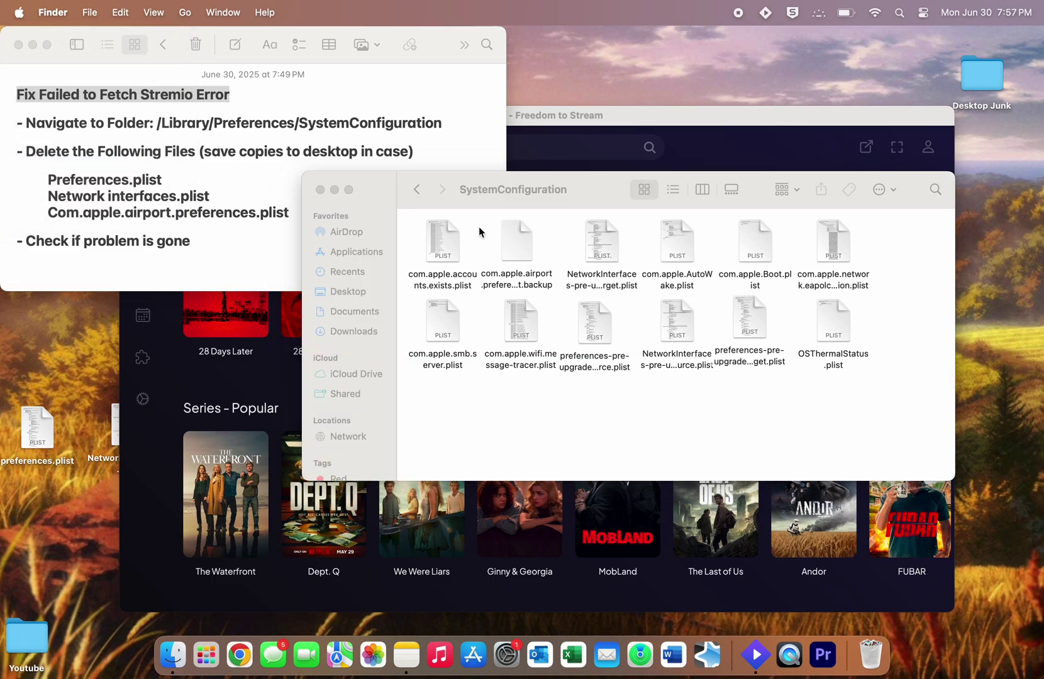